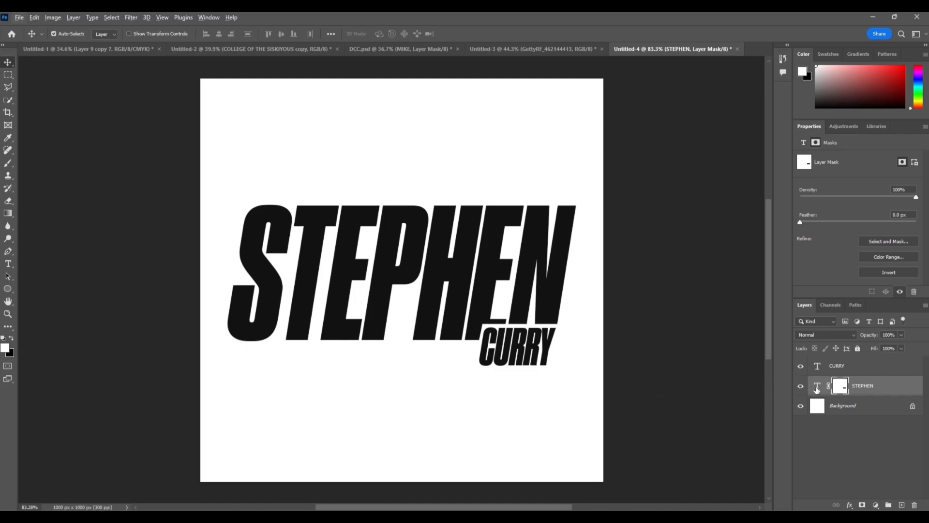
- Delete both the CURRY and STEPHEN text layers, leaving only the white background
ctrl+click(875, 368)
right_click(875, 367)
click(801, 106)
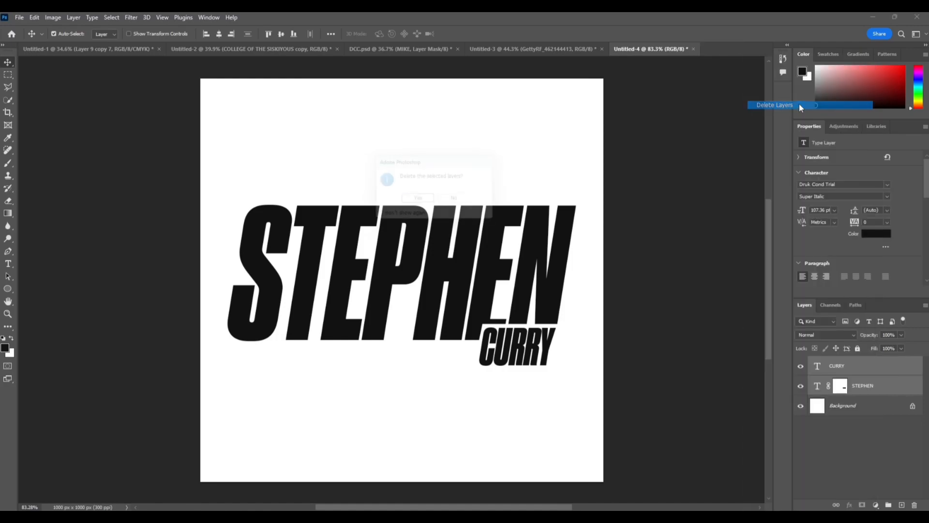
click(419, 201)
- Add a text layer reading "STEPHEN" in 6 pt Druk Cond Trial Super Italic on the canvas
key(t)
scroll(293, 255, right, 1)
scroll(294, 255, left, 1)
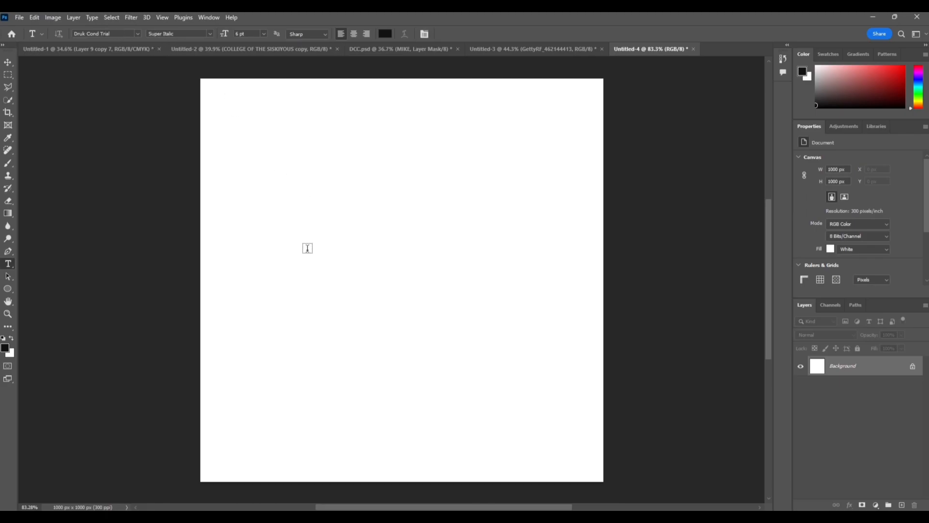
click(300, 290)
text(STEPHEN)
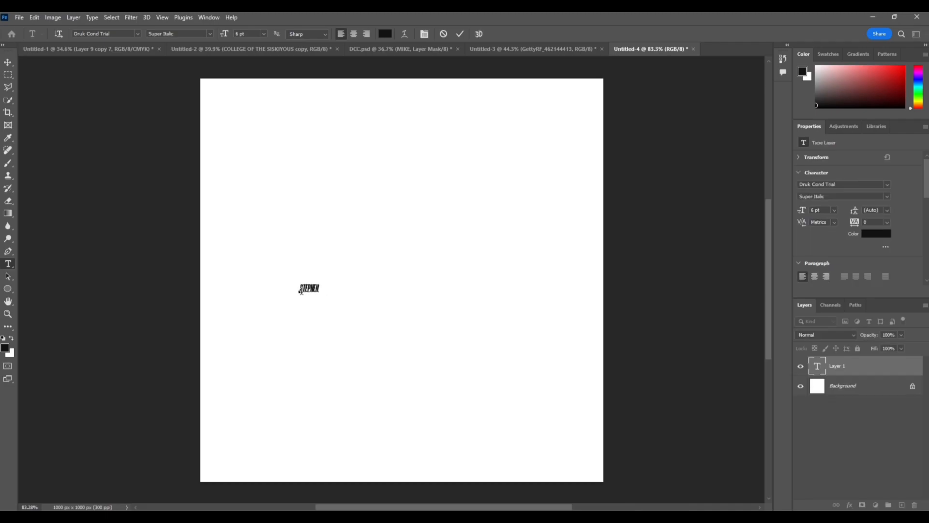
click(9, 64)
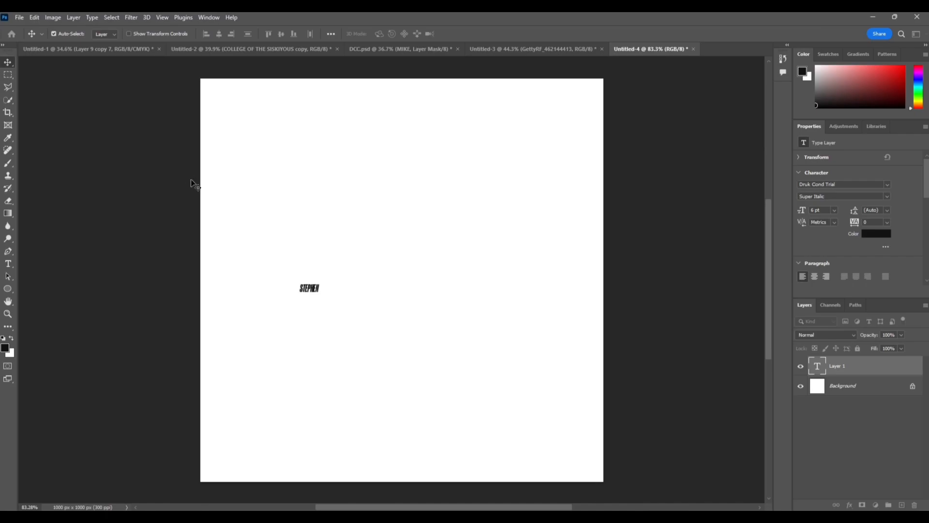
- Scale the STEPHEN text up to about 101 pt with Free Transform and place it across the middle of the canvas
key(ctrl+t)
drag(320, 294, 483, 339)
drag(418, 326, 495, 317)
key(Return)
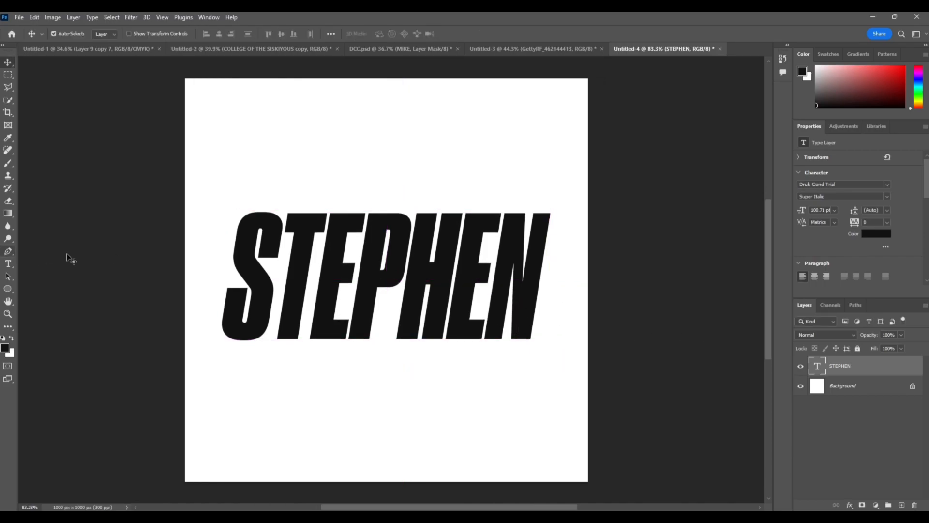
- Add a second text layer reading "CURRY" in 6 pt type below the STEPHEN text
click(8, 265)
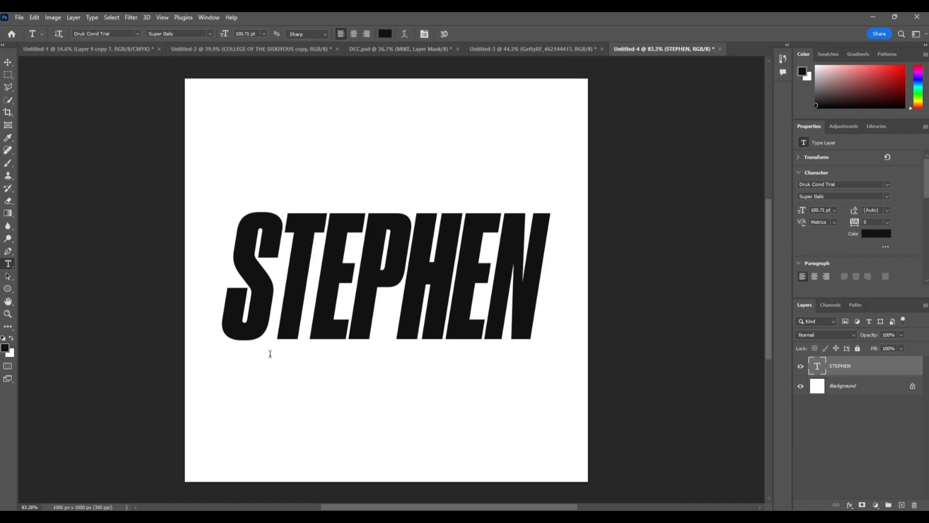
click(322, 391)
text(CURRY)
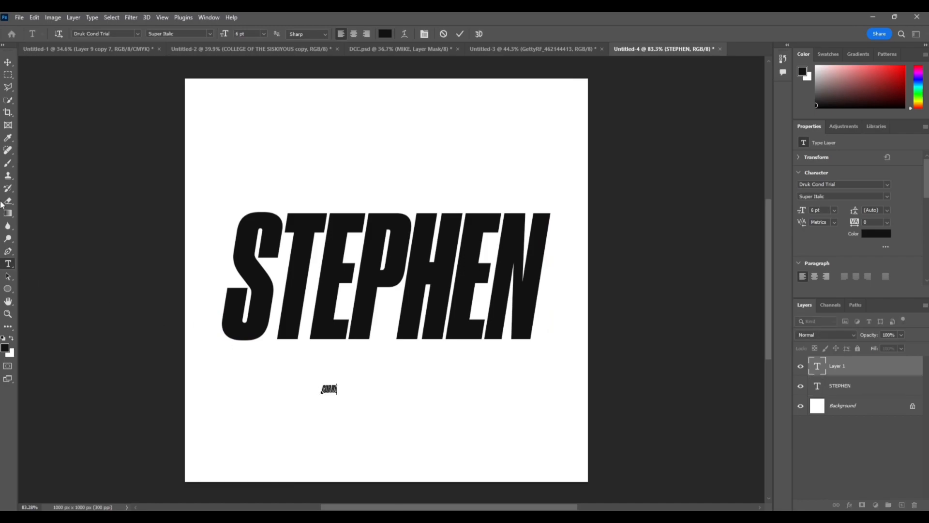
click(8, 62)
- Scale the CURRY text to about 33 pt and position it overlapping the lower edge of STEPHEN's final "EN"
key(ctrl+t)
drag(337, 396, 505, 357)
scroll(556, 336, up, 4)
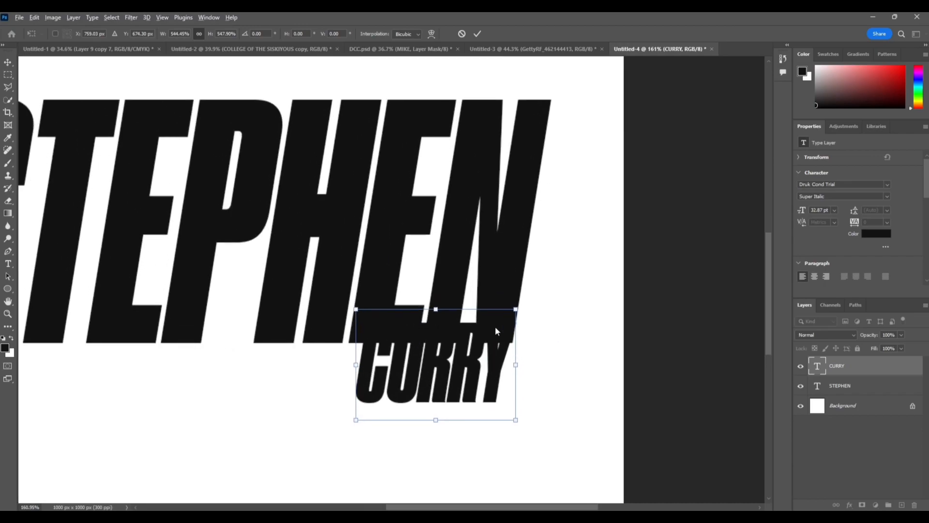
drag(487, 345, 485, 345)
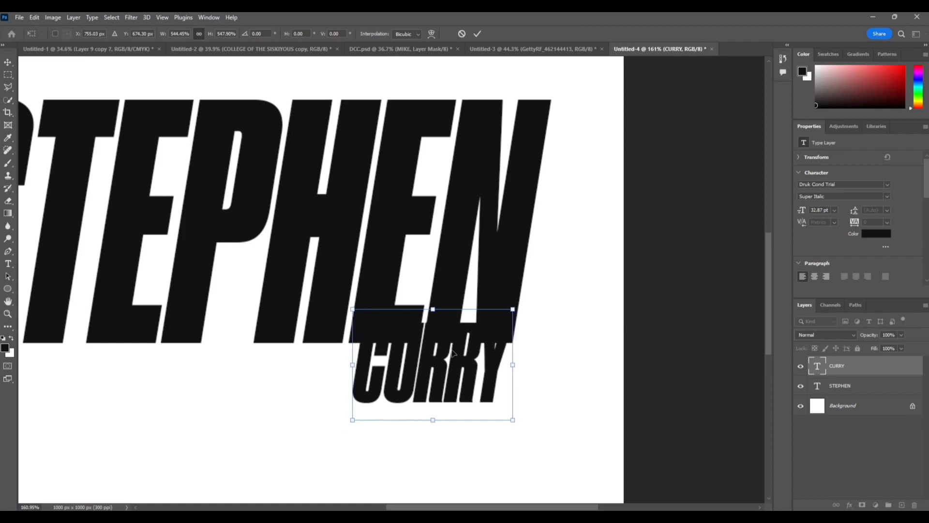
drag(418, 334, 436, 360)
key(Return)
key(ctrl+0)
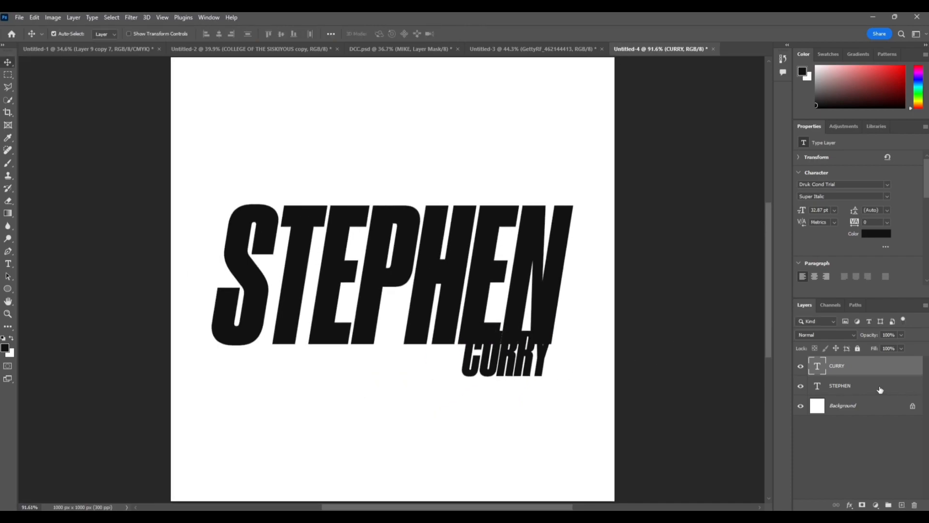
- Add a layer mask to the STEPHEN layer and outline the area where CURRY overlaps it with the Polygonal Lasso
click(862, 385)
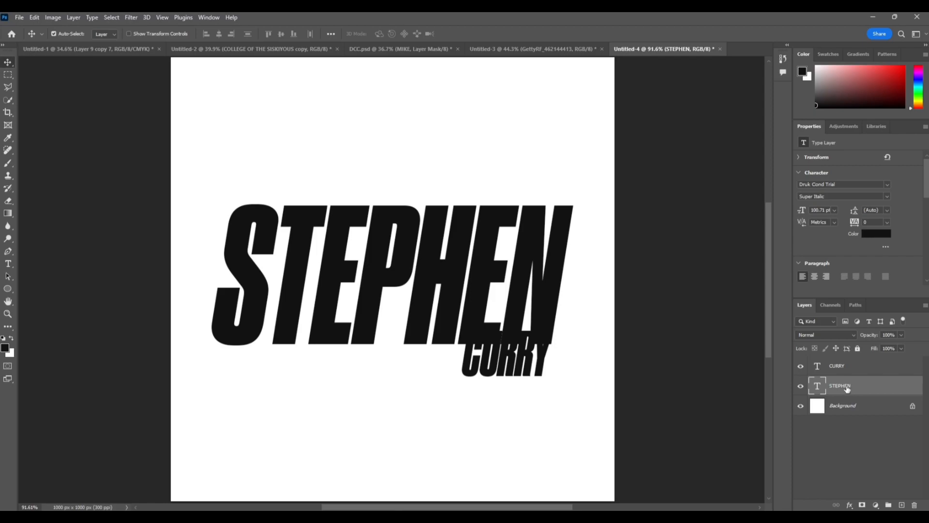
click(862, 505)
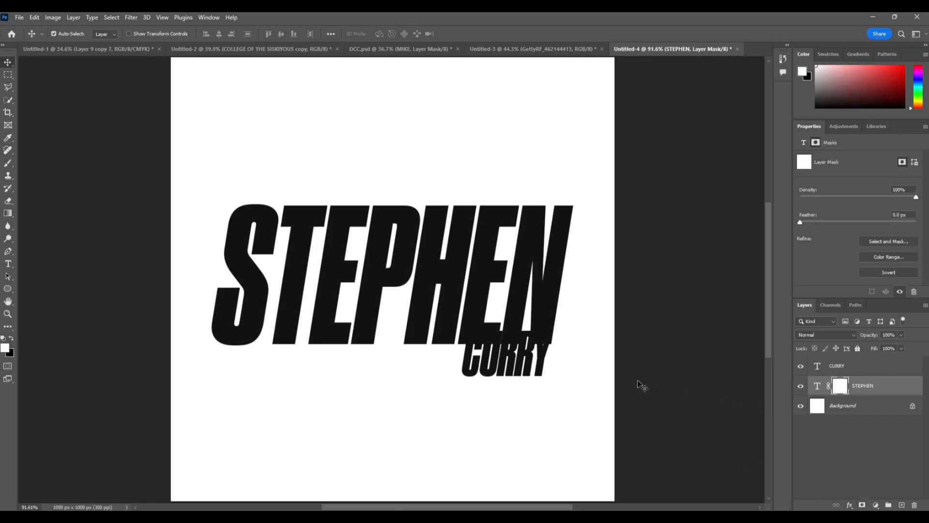
click(2, 88)
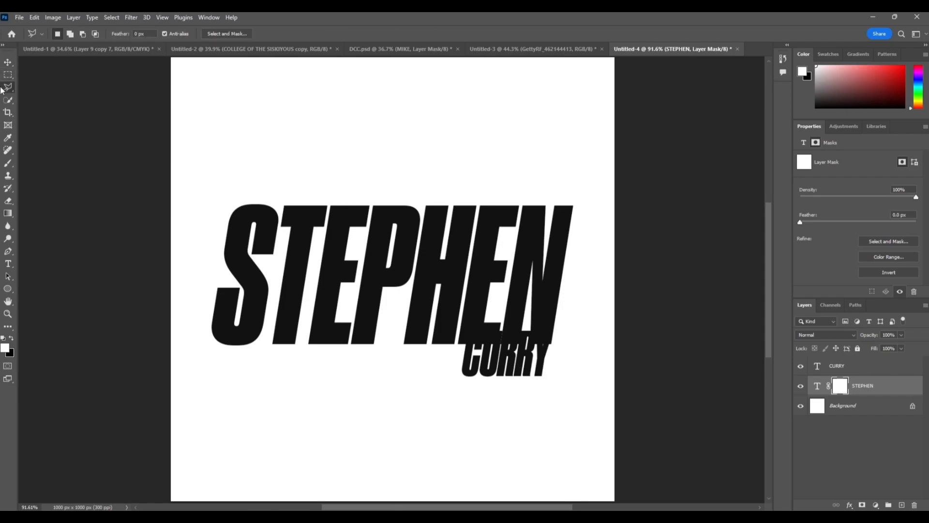
click(53, 97)
scroll(526, 333, right, 1)
scroll(526, 333, up, 4)
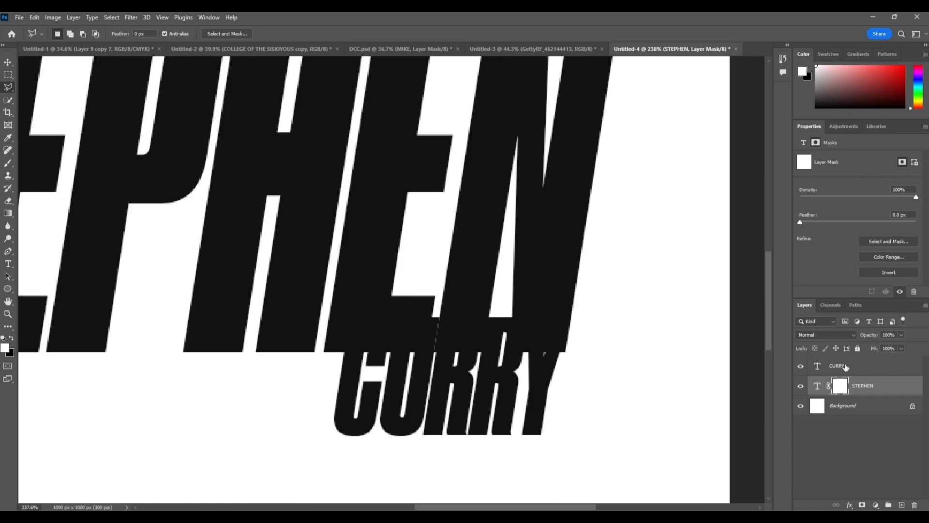
click(574, 310)
click(348, 311)
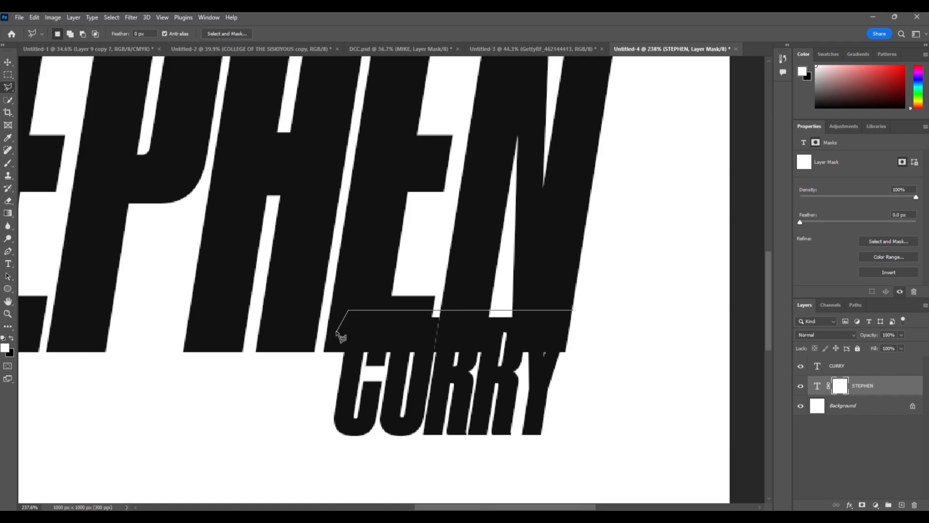
click(344, 311)
key(Escape)
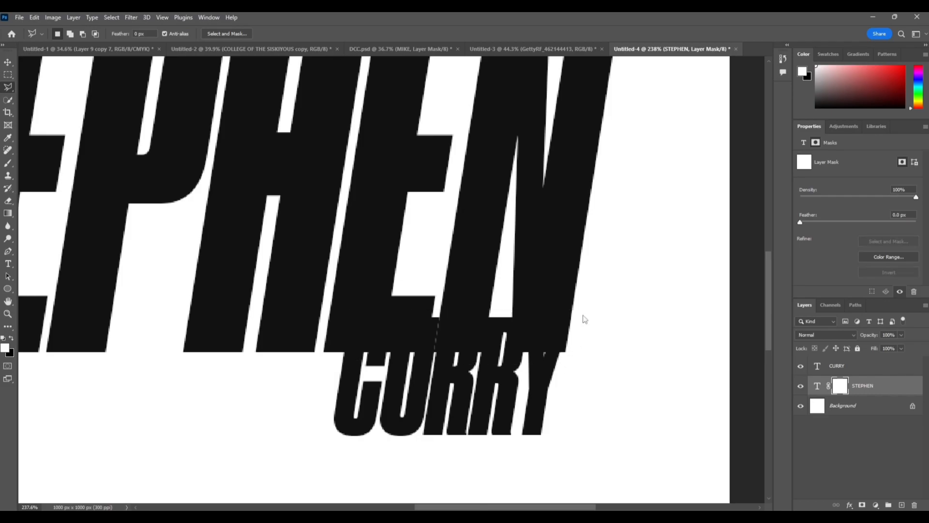
scroll(584, 320, down, 10)
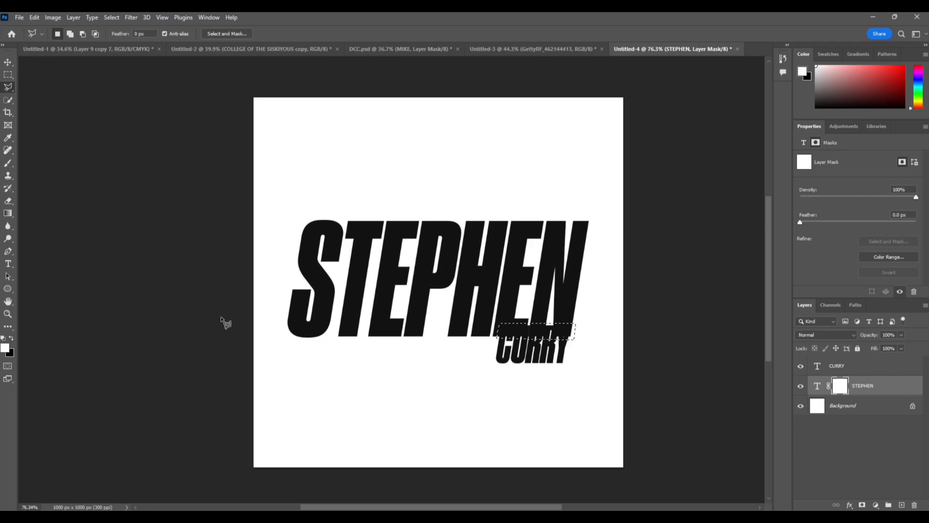
- Paint black on the STEPHEN mask inside the selection to hide the letter bottoms behind CURRY, and deselect
click(8, 163)
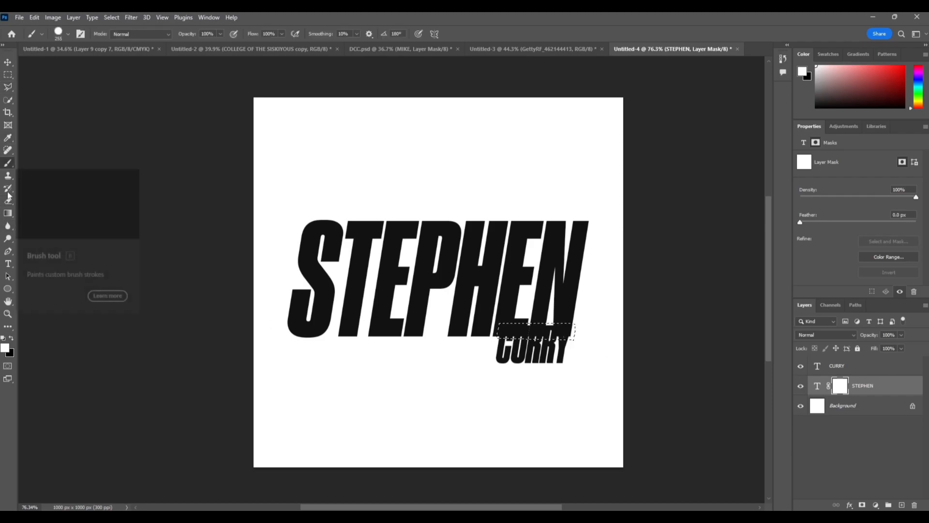
click(11, 338)
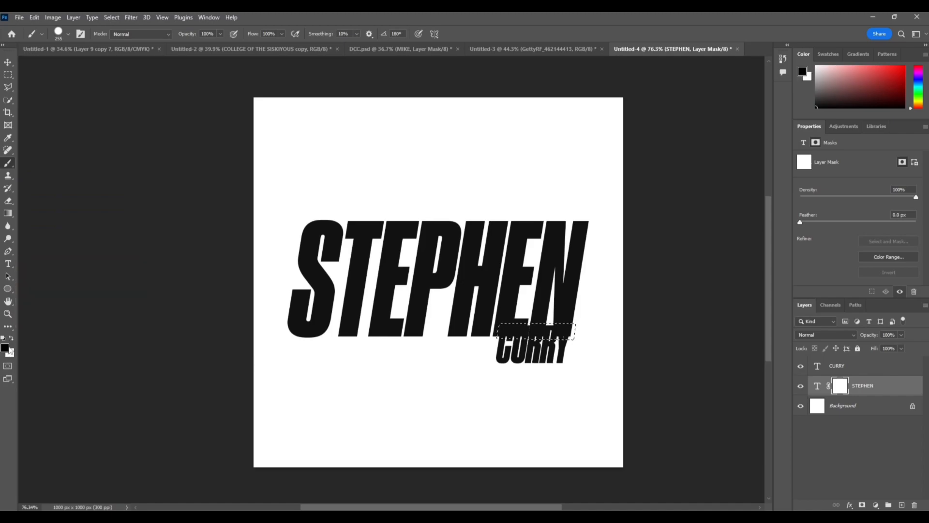
drag(572, 344, 602, 332)
key(ctrl+d)
scroll(446, 336, up, 1)
scroll(445, 335, right, 1)
scroll(446, 336, up, 1)
scroll(446, 336, up, 1)
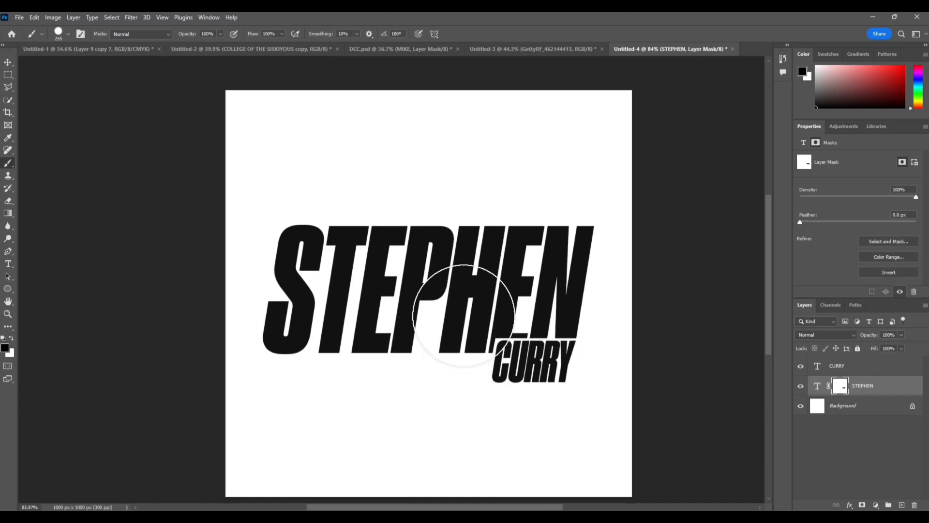
scroll(463, 316, down, 1)
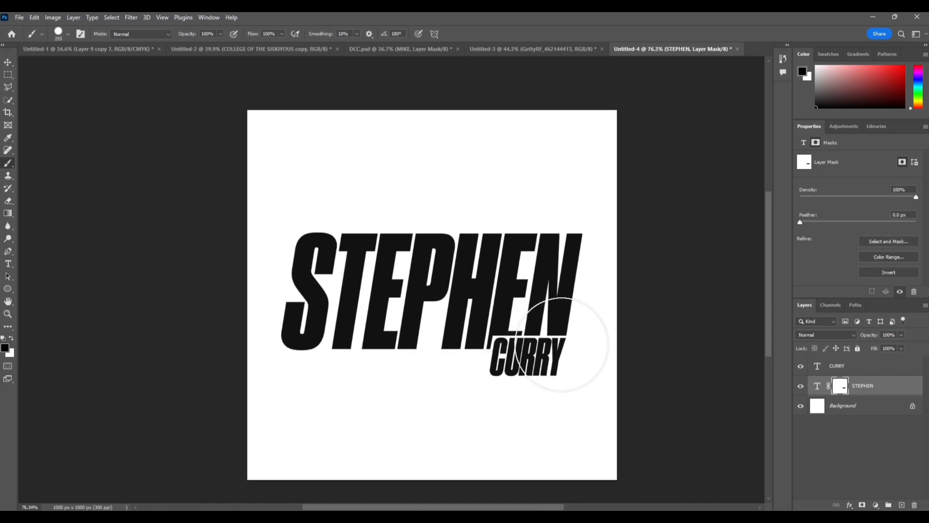
- Check the cut-out by toggling the STEPHEN layer's visibility and compare it with the poster's name lettering in DCC.psd
click(800, 386)
click(800, 386)
click(502, 51)
click(417, 51)
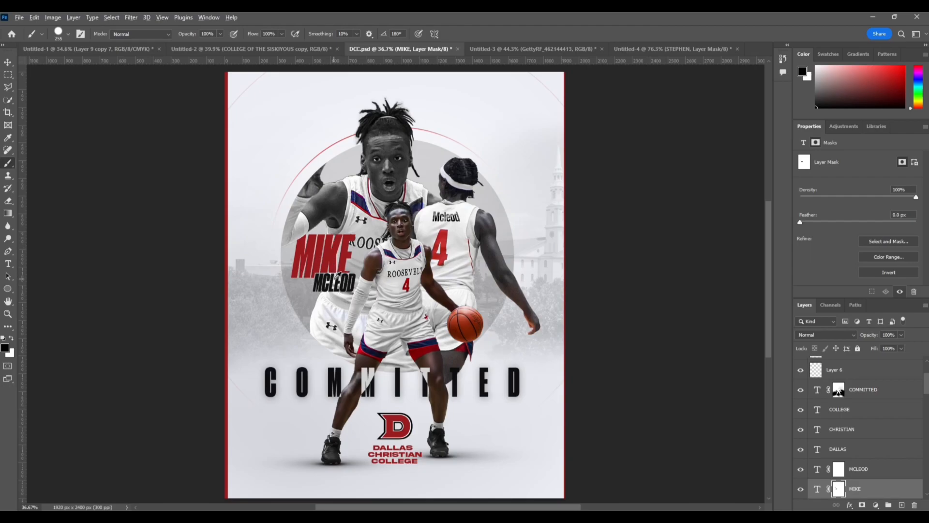
click(661, 49)
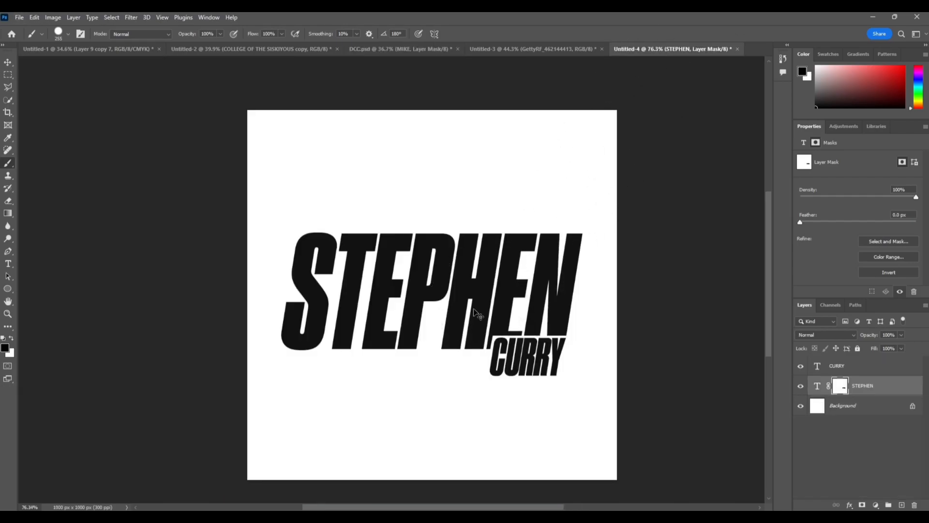
scroll(478, 314, up, 3)
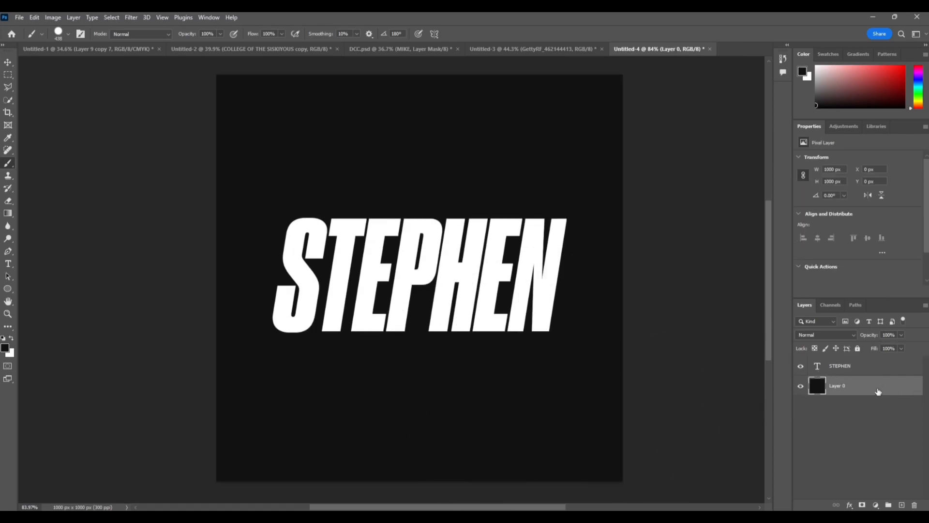
click(844, 371)
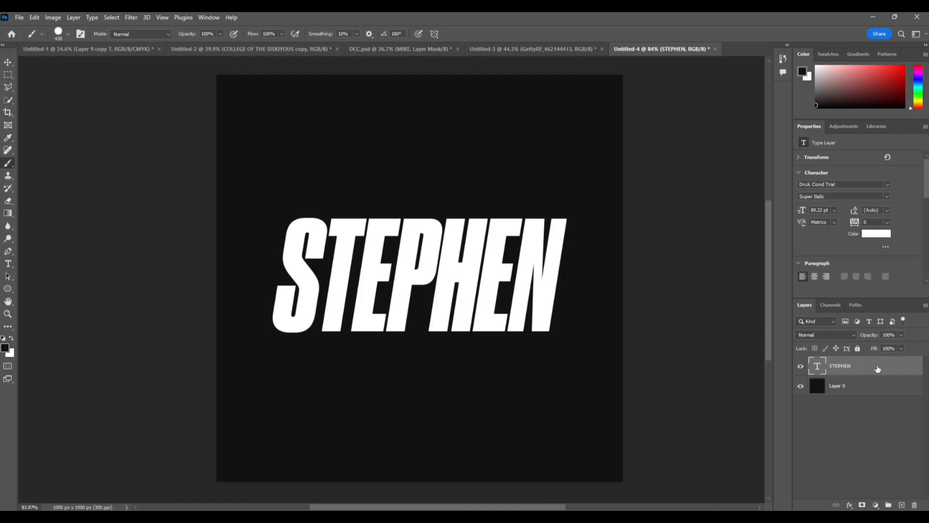
double_click(877, 369)
click(596, 197)
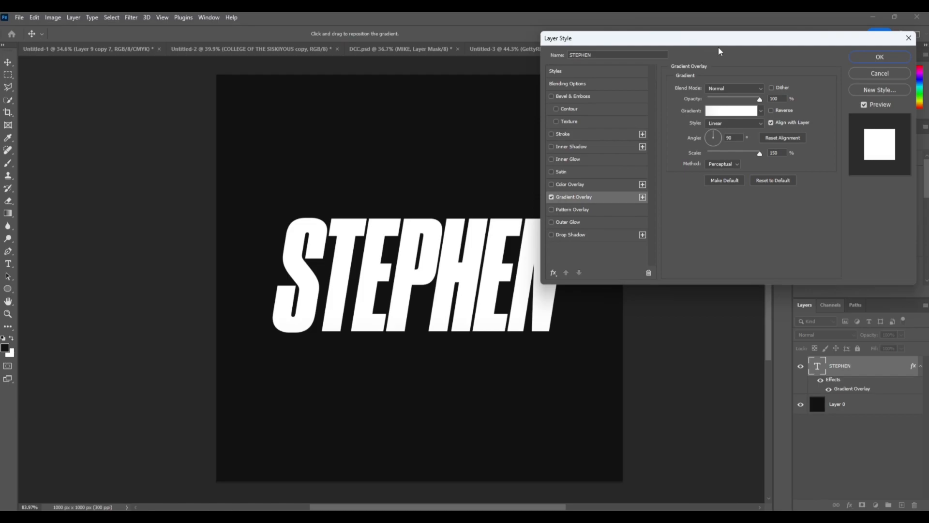
drag(723, 40, 739, 38)
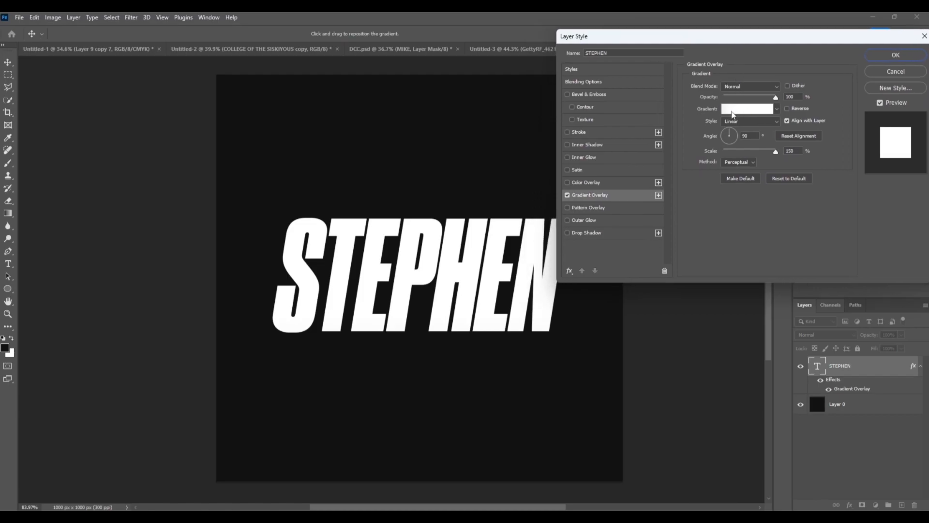
click(567, 195)
click(924, 36)
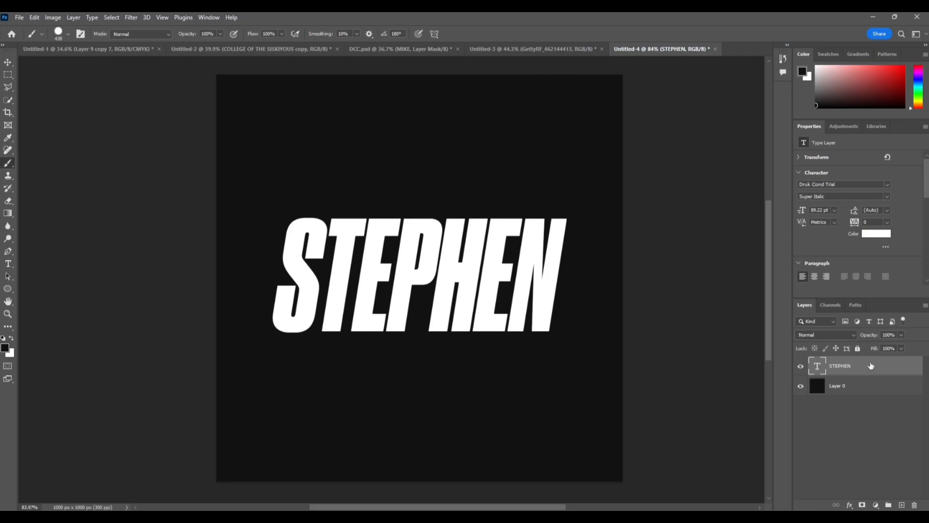
- Add a Gradient Overlay to the white STEPHEN text layer and set the gradient's start stop to light grey c6c6c6
double_click(871, 365)
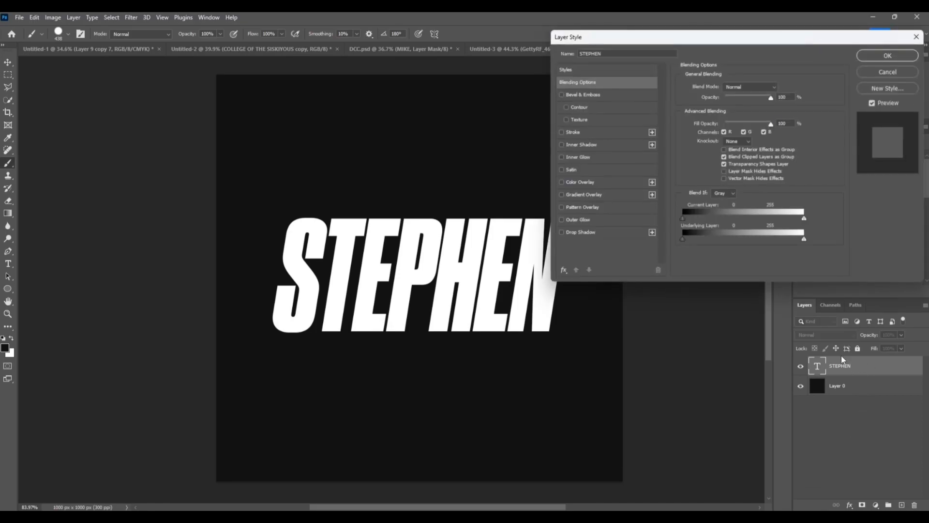
click(593, 197)
click(728, 109)
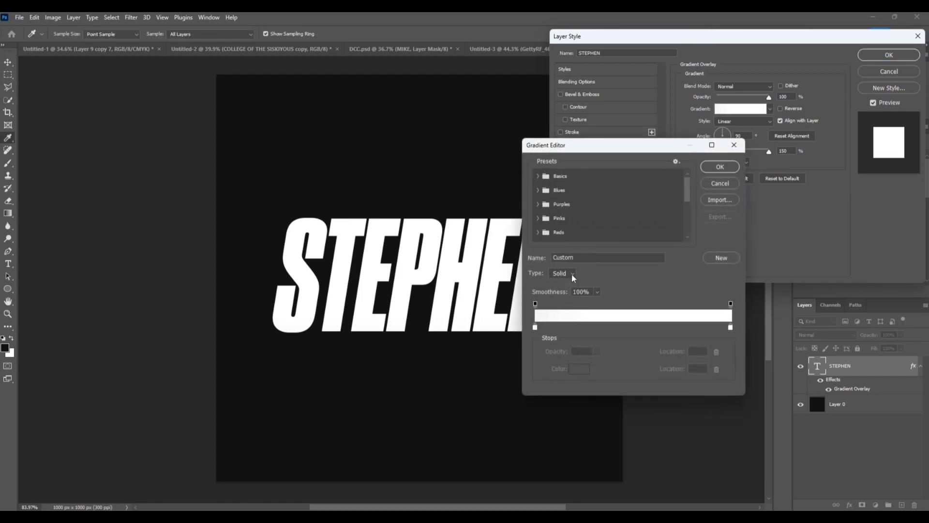
click(536, 328)
click(572, 369)
drag(574, 190, 574, 201)
click(786, 171)
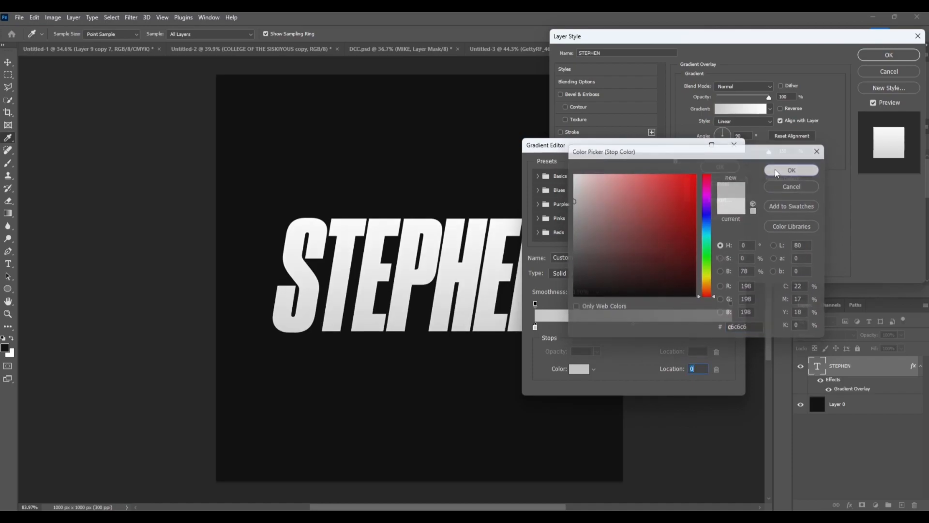
- Place the gradient's white end stop at location 99, apply the gradient and set the overlay angle to 83°
click(730, 328)
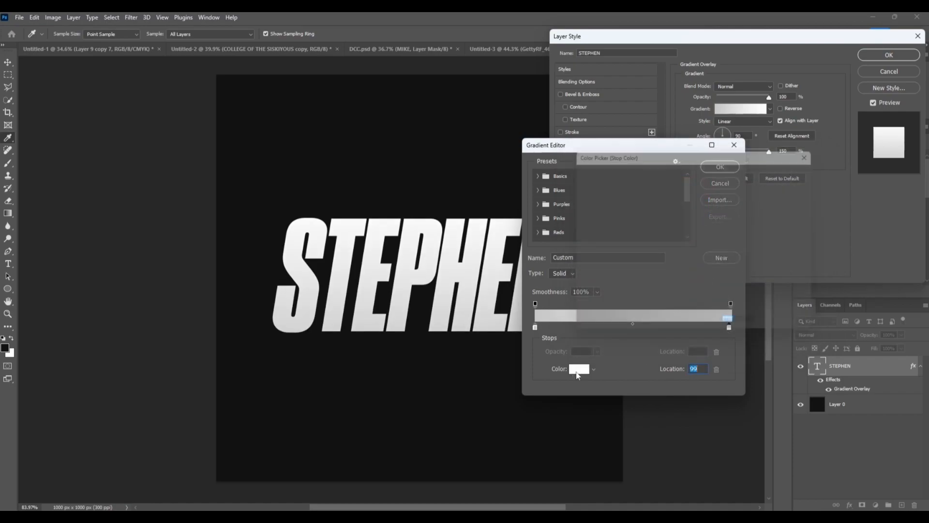
click(579, 368)
click(797, 169)
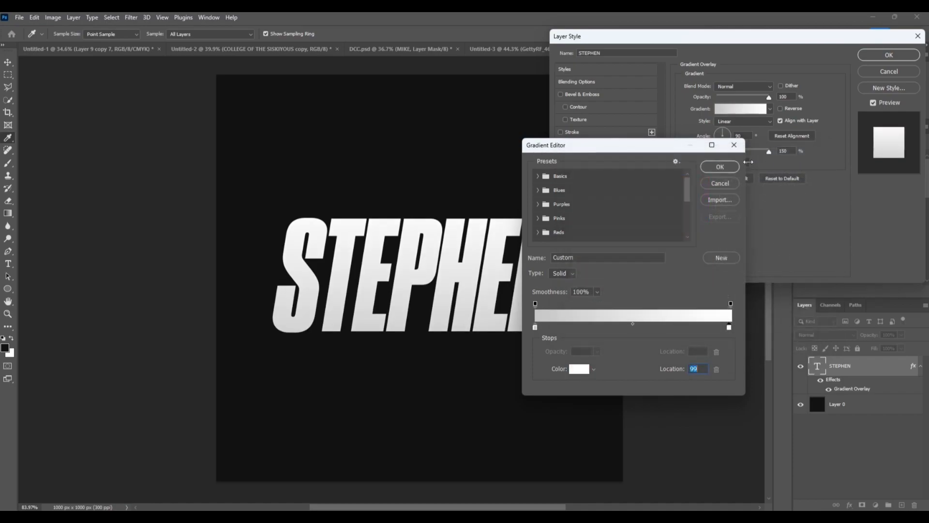
click(722, 167)
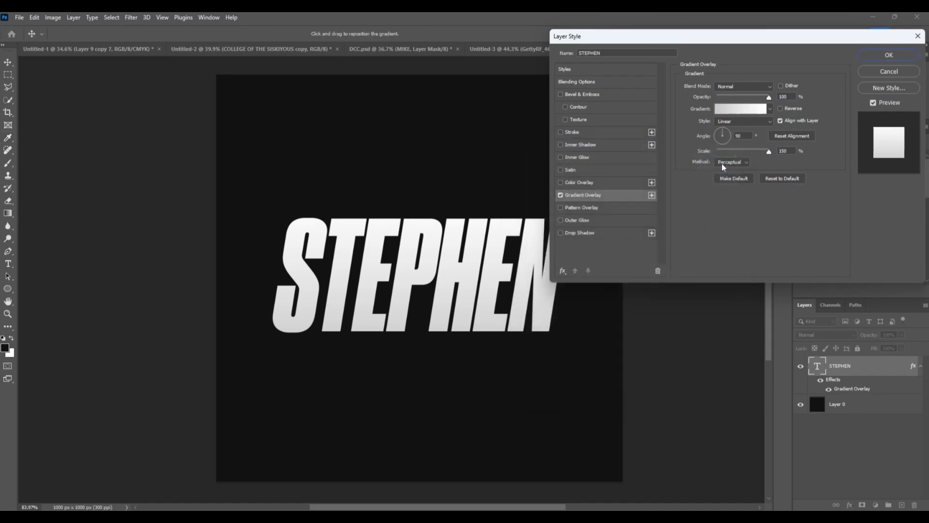
click(724, 131)
drag(624, 41, 655, 36)
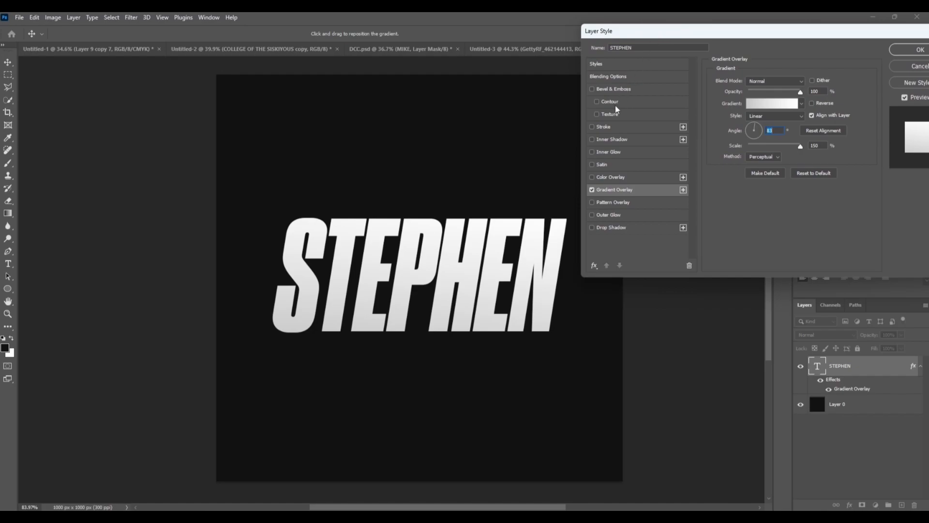
- Add a white 3 px inside Stroke to the STEPHEN text, set the gradient's start stop to grey 989898 and apply the layer style
click(605, 127)
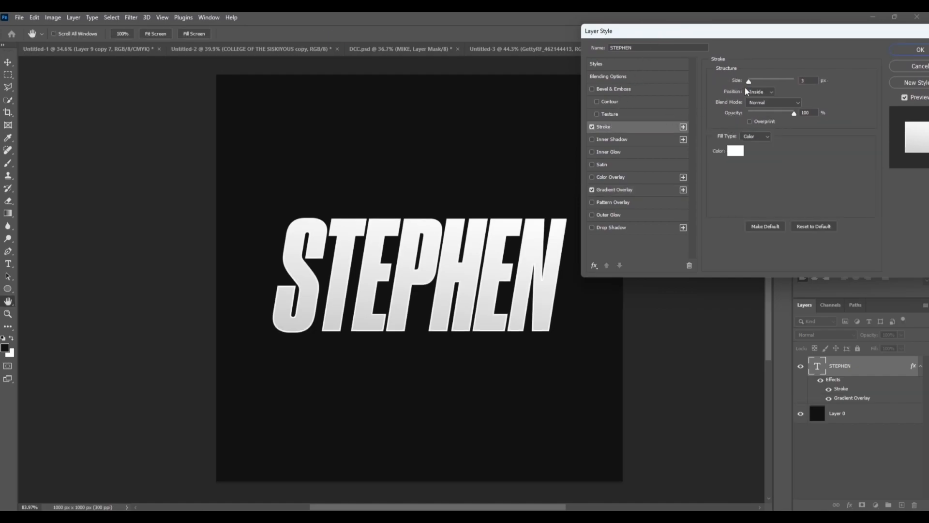
drag(750, 84, 749, 83)
click(643, 190)
click(763, 105)
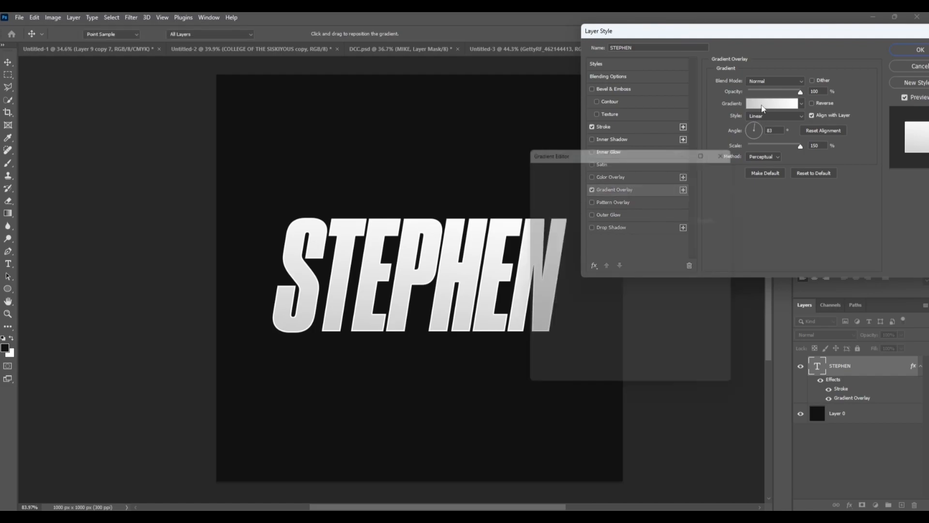
click(535, 326)
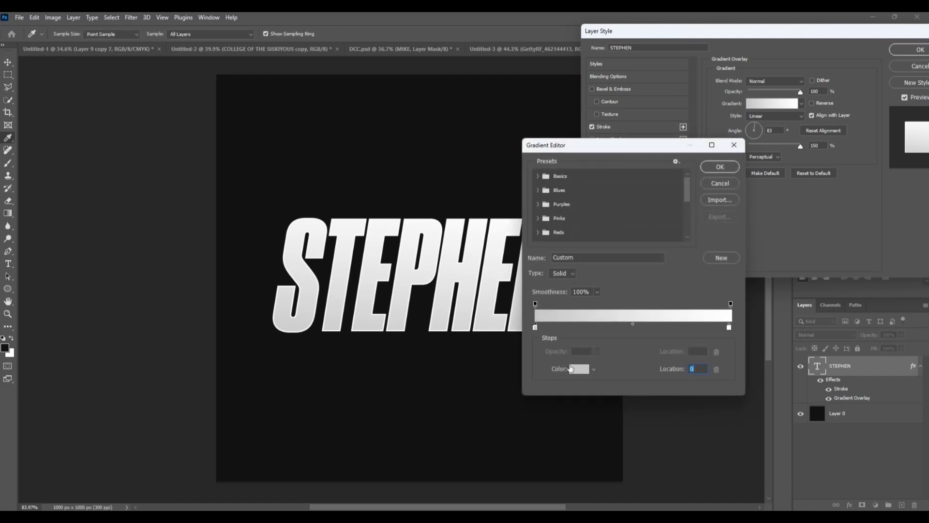
click(570, 368)
click(575, 216)
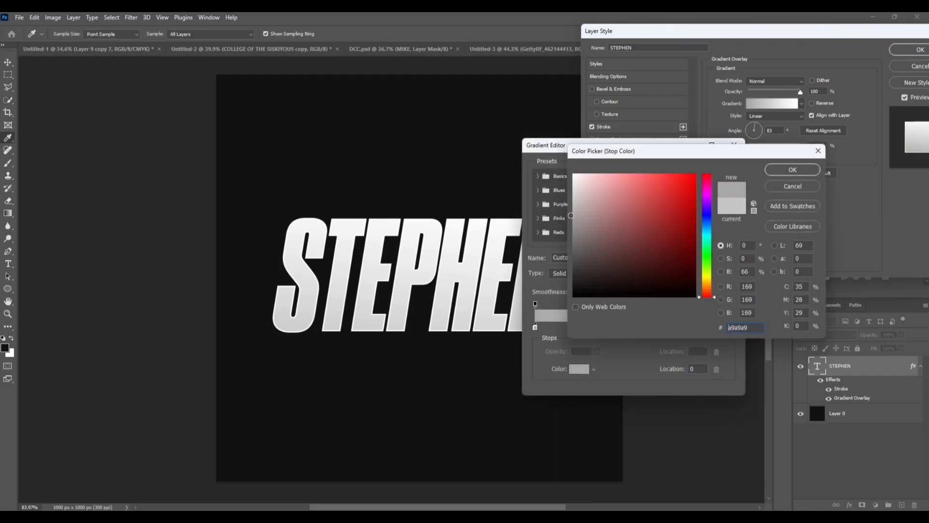
click(574, 223)
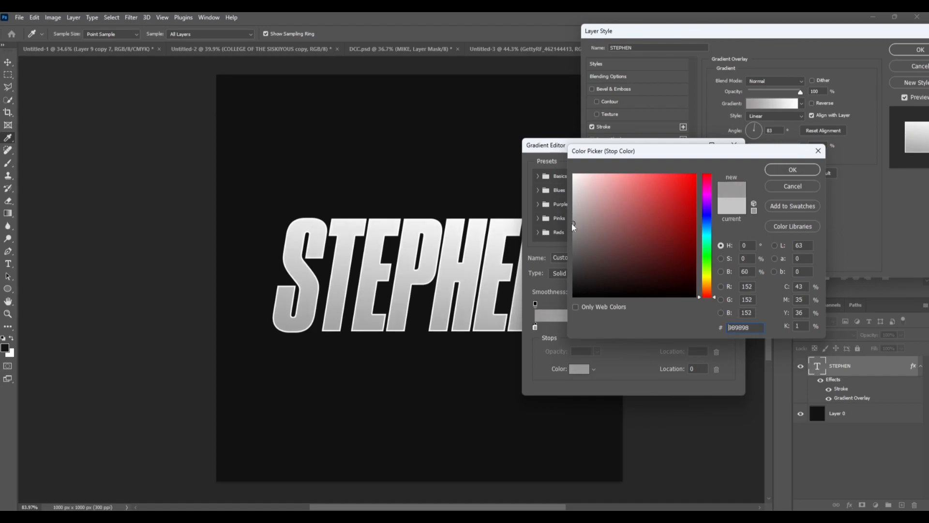
click(776, 171)
click(730, 167)
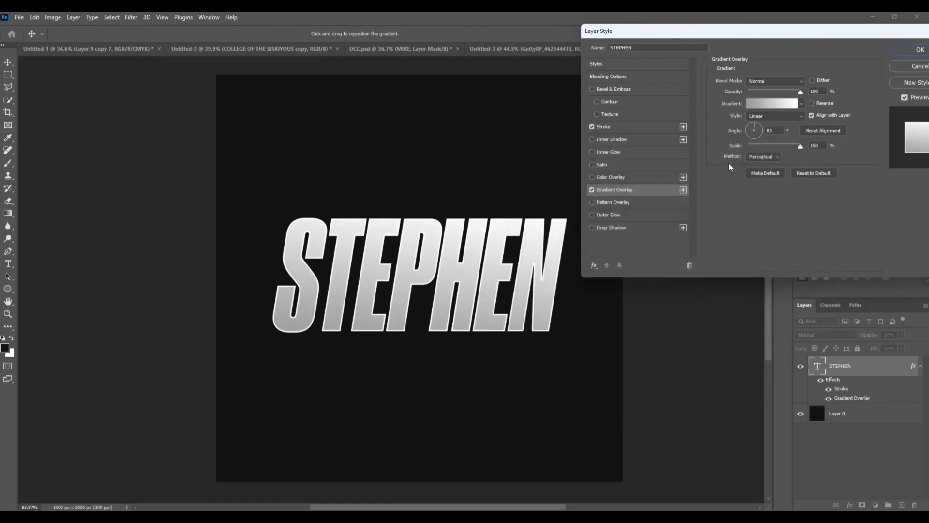
click(900, 52)
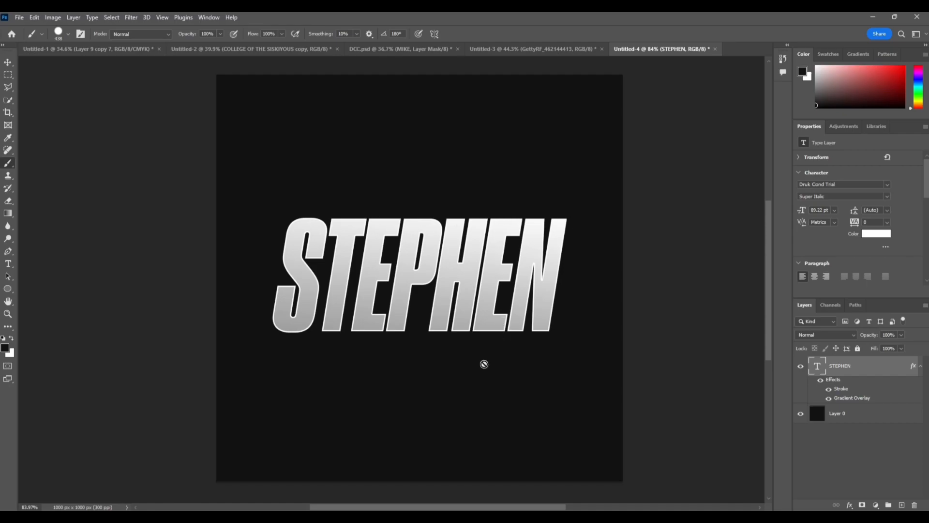
- Recolour the white STEPHEN text over the bridge photo to the black foreground colour
scroll(484, 359, up, 1)
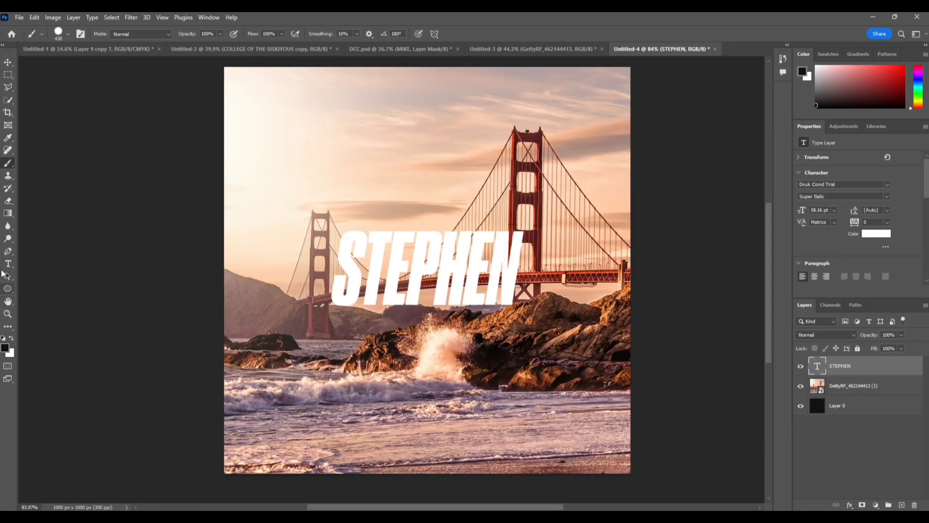
scroll(375, 303, right, 2)
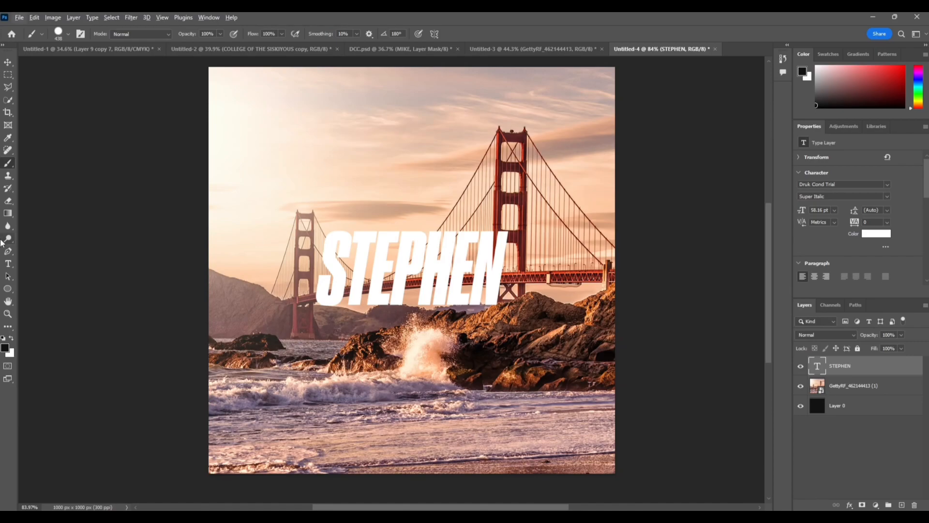
click(8, 264)
double_click(433, 257)
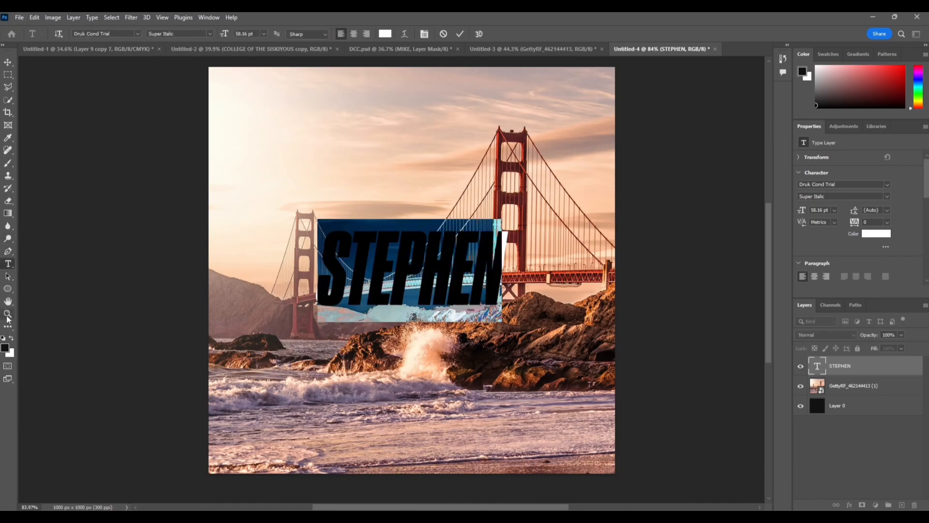
click(11, 338)
click(11, 339)
click(57, 301)
mouse_move(457, 300)
mouse_down()
mouse_move(464, 300)
mouse_move(450, 308)
mouse_up()
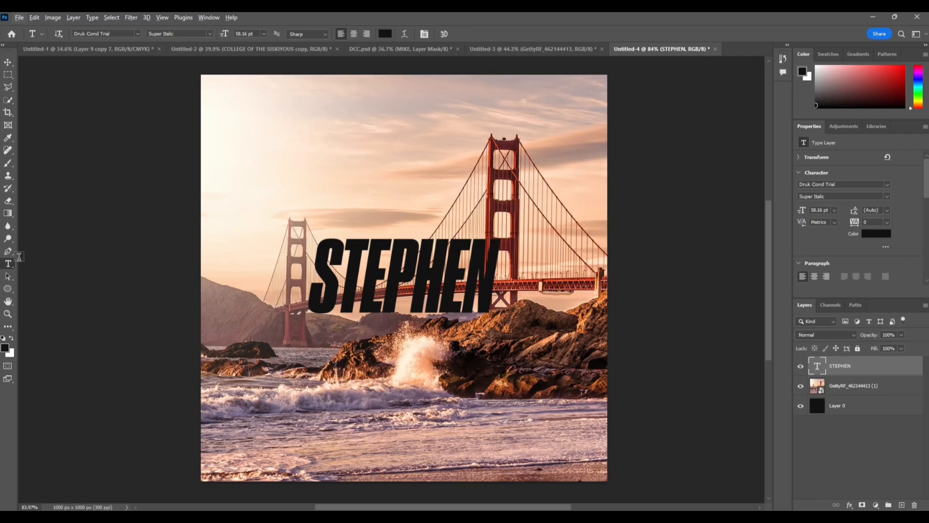
- Draw a black rectangle about 468 × 189 px covering the STEPHEN text and set its stroke width to 0
click(8, 290)
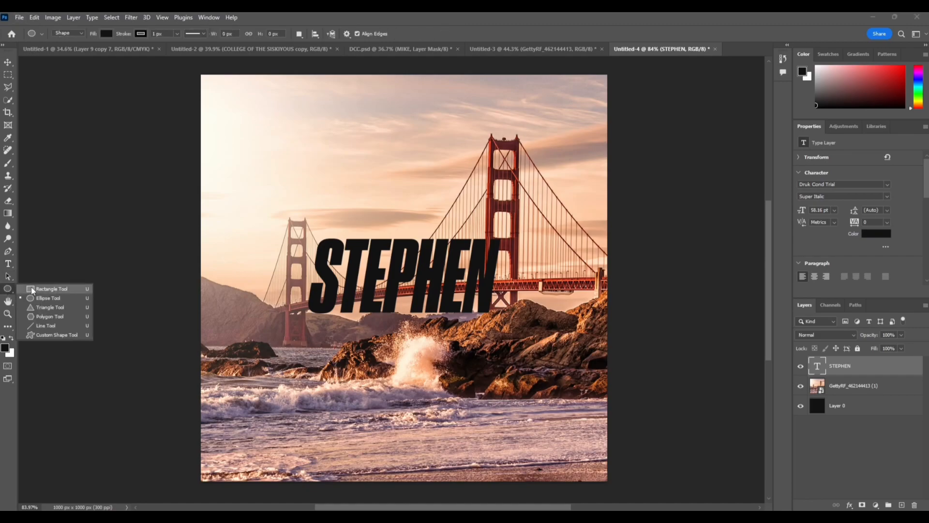
click(49, 289)
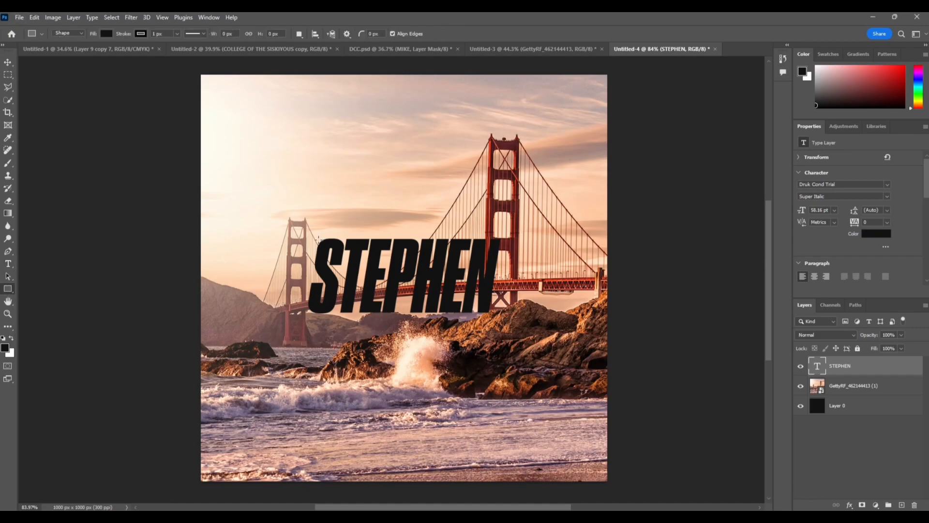
drag(311, 238, 501, 314)
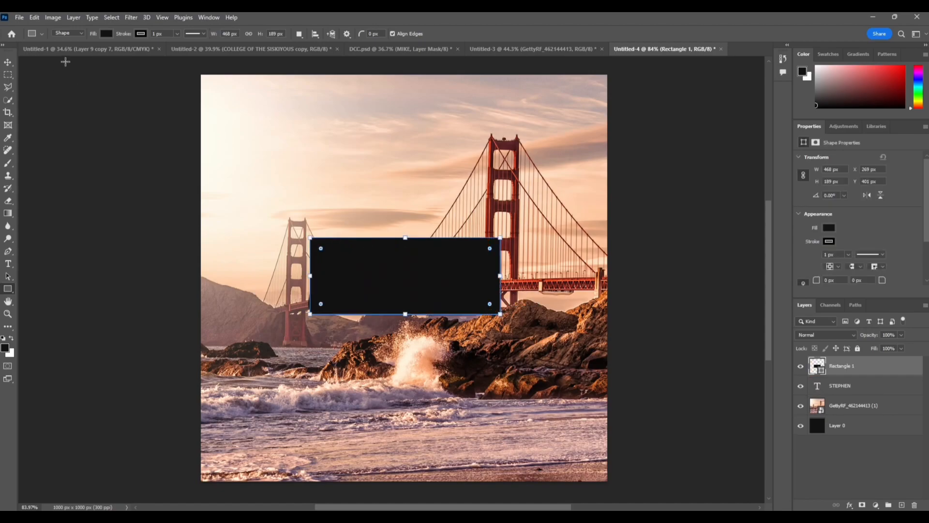
click(178, 34)
drag(177, 45, 121, 50)
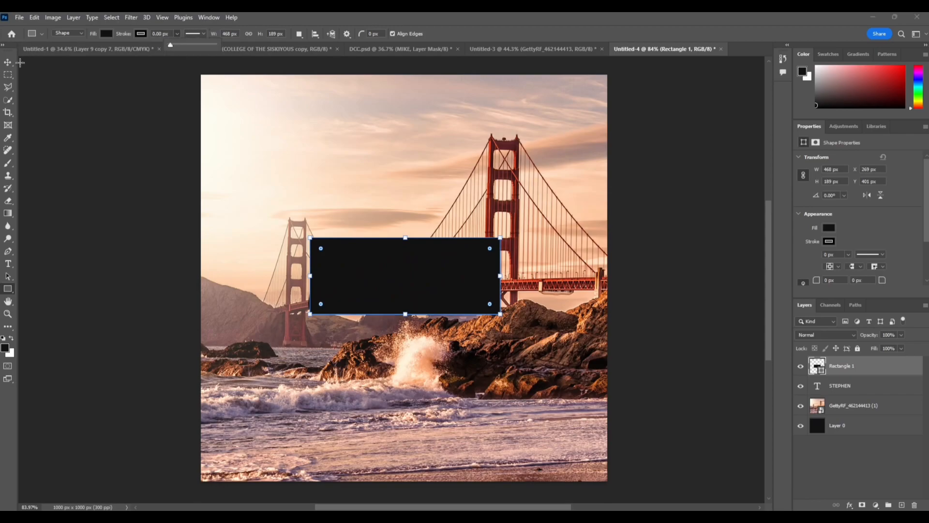
- Place the rectangle layer beneath the STEPHEN text layer and recolour the whole text white
click(8, 63)
drag(821, 392, 841, 388)
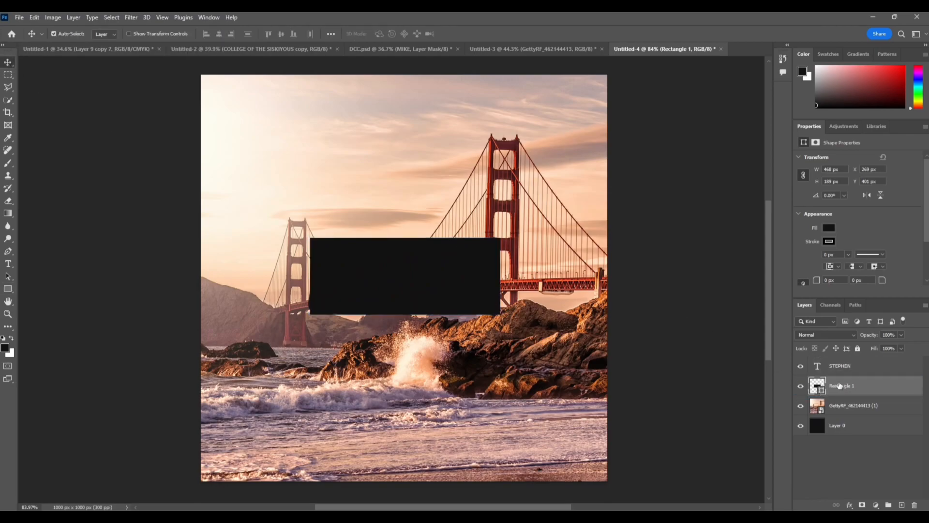
click(840, 366)
key(t)
click(408, 280)
key(ctrl+a)
click(10, 337)
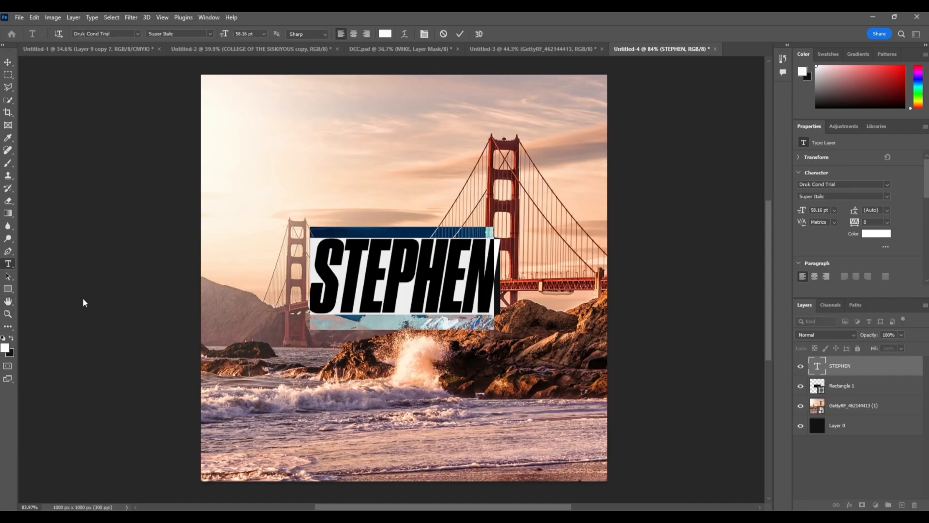
click(149, 296)
- Enlarge the rectangle to about 106% around the STEPHEN text and skew it to match the italic slant
click(866, 392)
key(ctrl+t)
drag(498, 313, 505, 317)
right_click(475, 295)
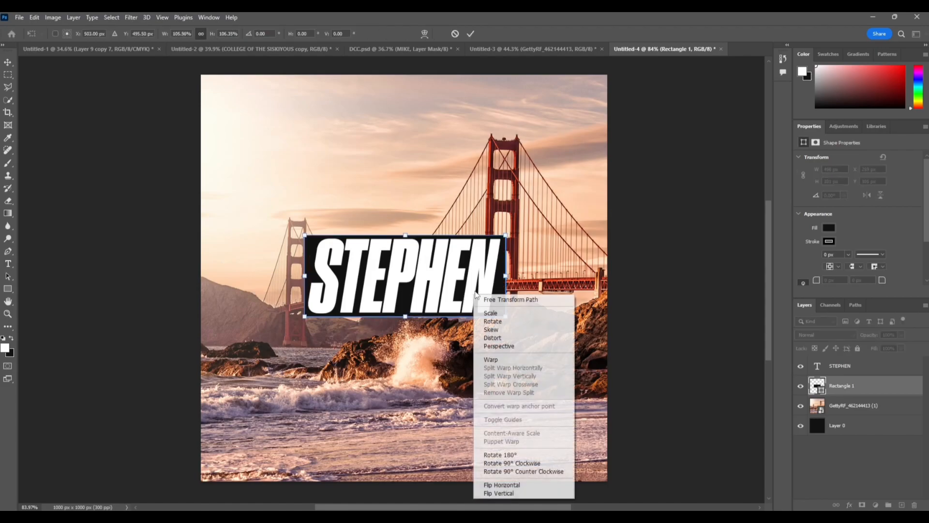
click(489, 330)
drag(406, 238, 418, 269)
key(Return)
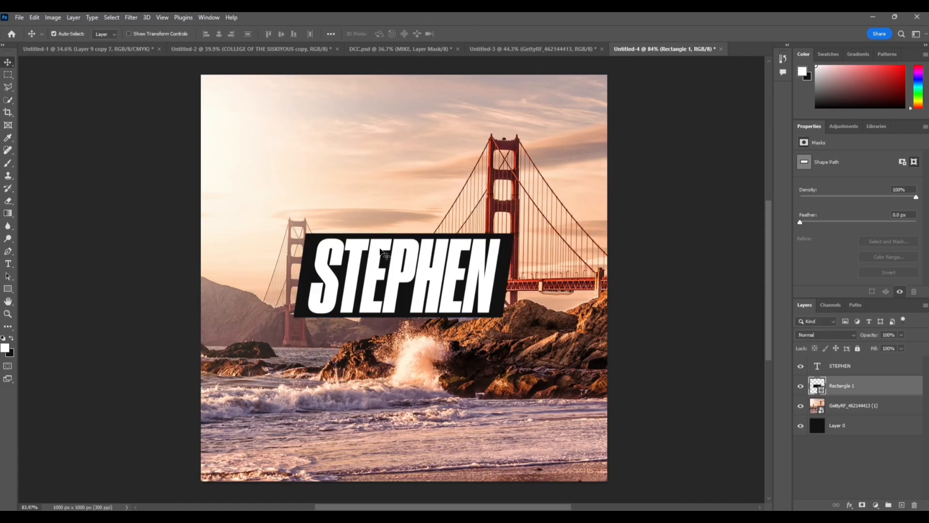
- Load the STEPHEN lettering as a selection, invert it and add it as a layer mask on the rectangle
scroll(416, 333, left, 1)
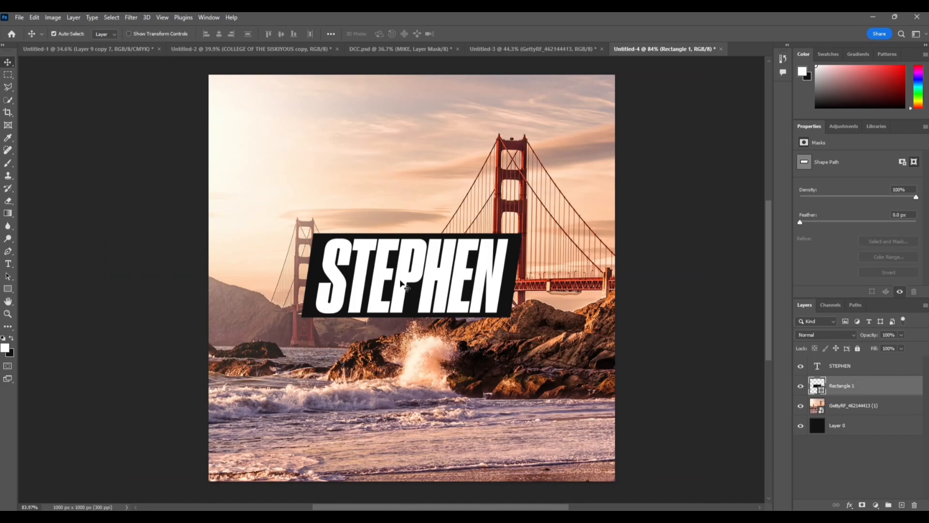
scroll(409, 290, left, 2)
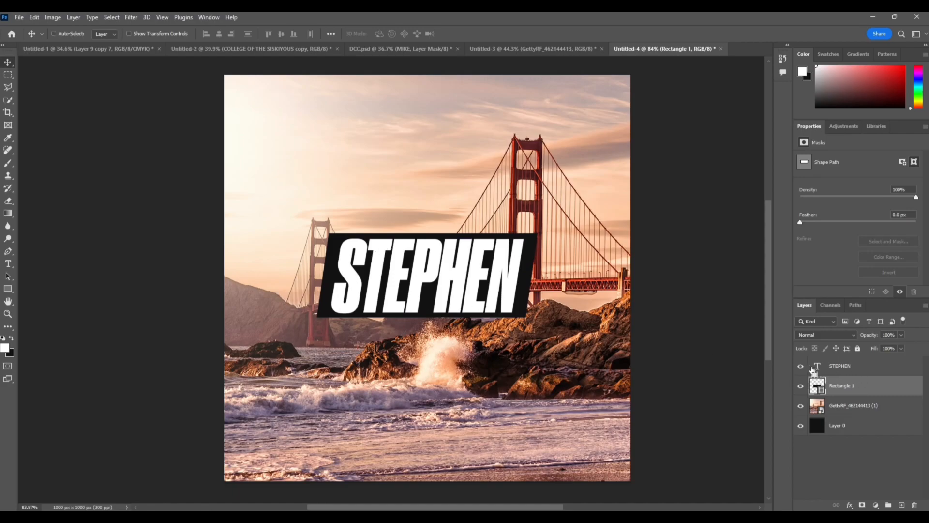
ctrl+click(818, 367)
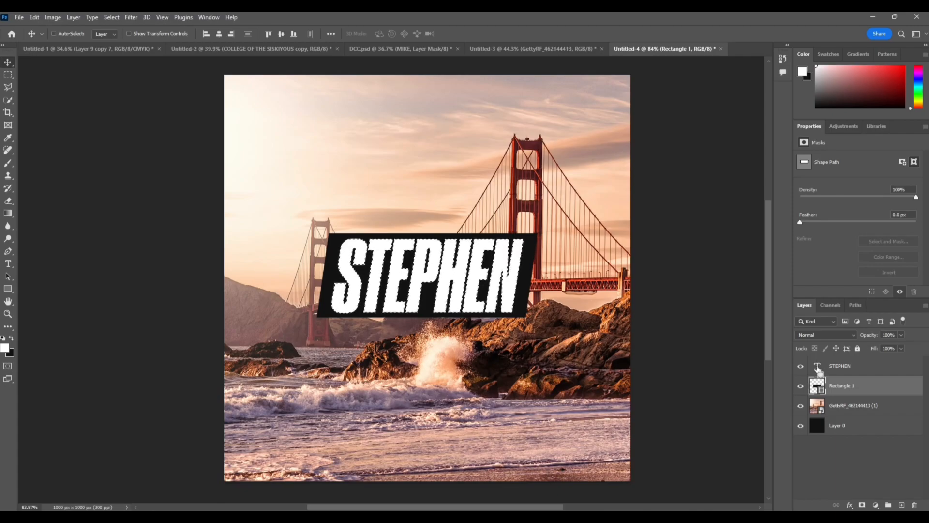
click(862, 506)
key(ctrl+z)
click(9, 77)
click(9, 87)
right_click(460, 174)
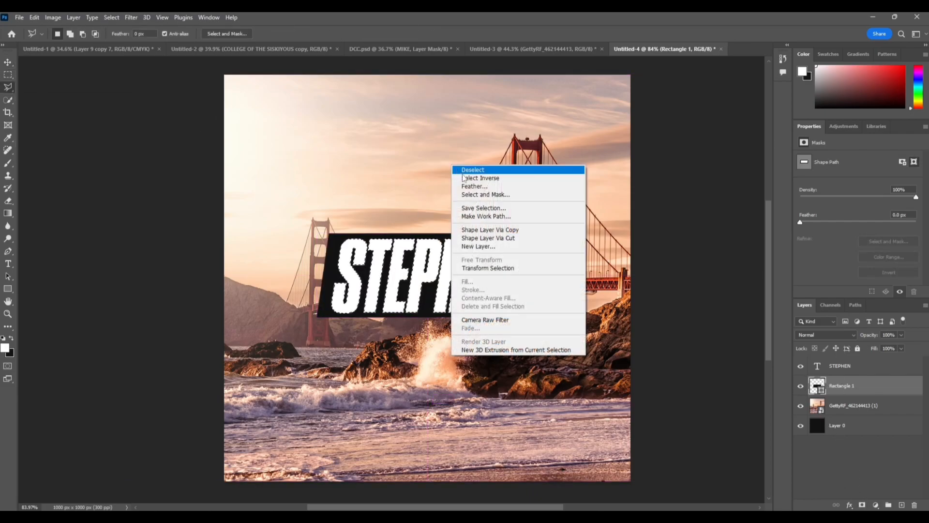
click(468, 179)
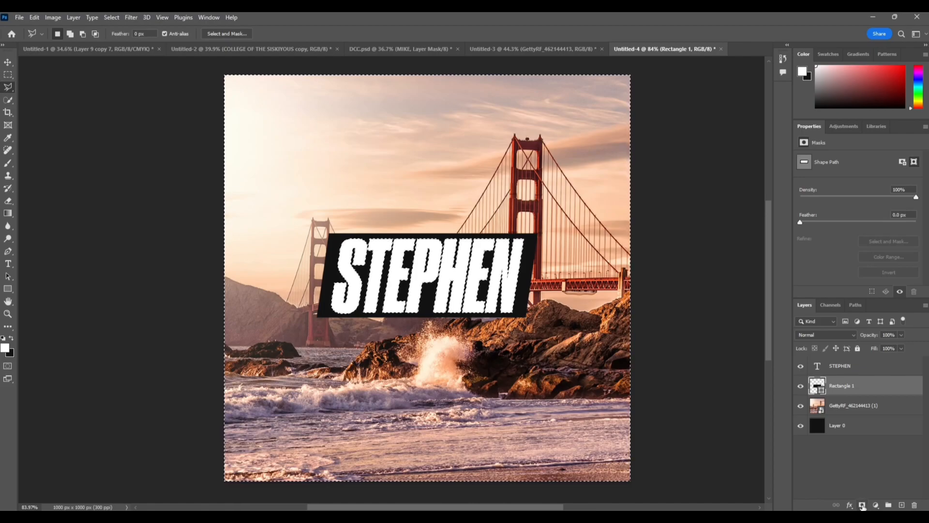
click(862, 505)
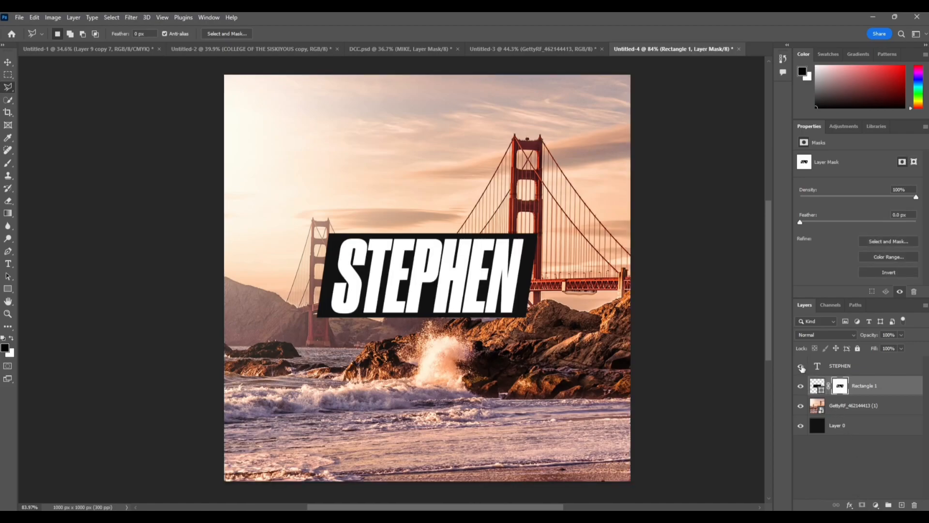
- Hide the STEPHEN text layer and toggle its visibility to check the letter cut-outs in the rectangle, leaving it hidden
click(801, 367)
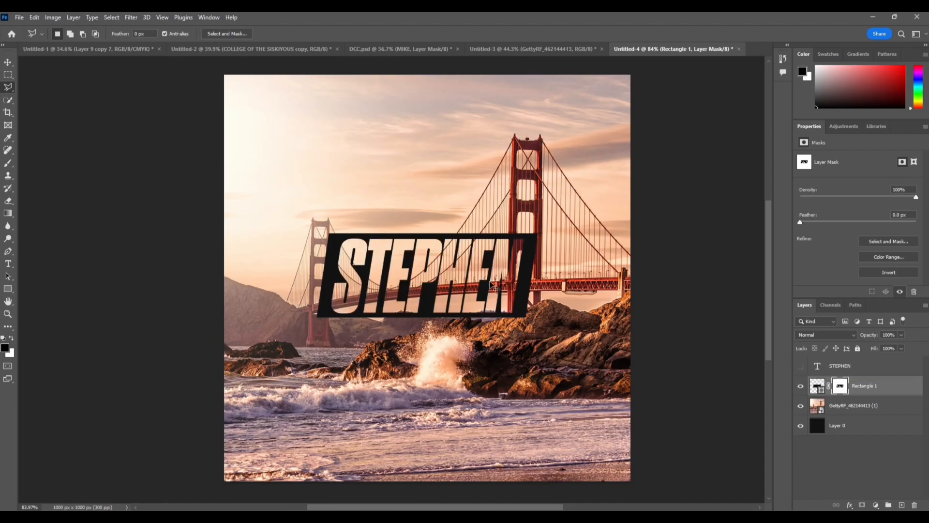
scroll(517, 292, left, 1)
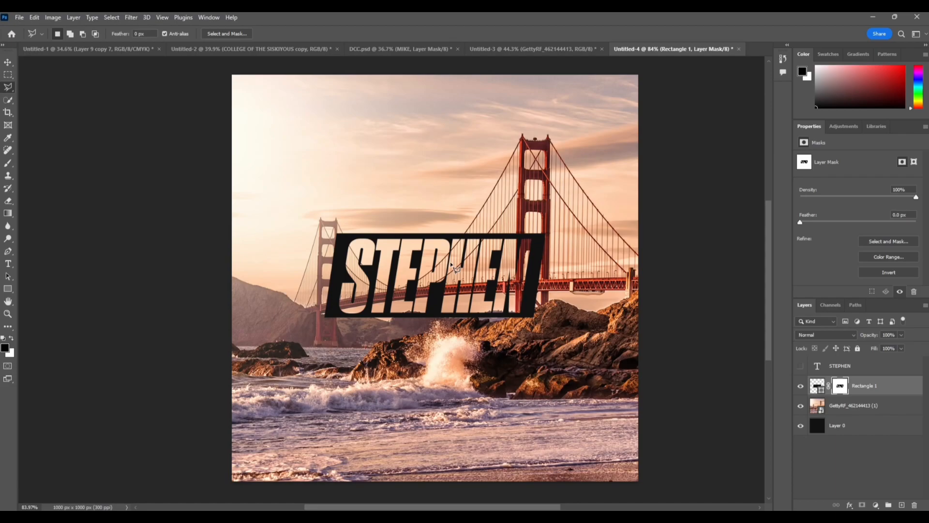
click(801, 366)
click(802, 366)
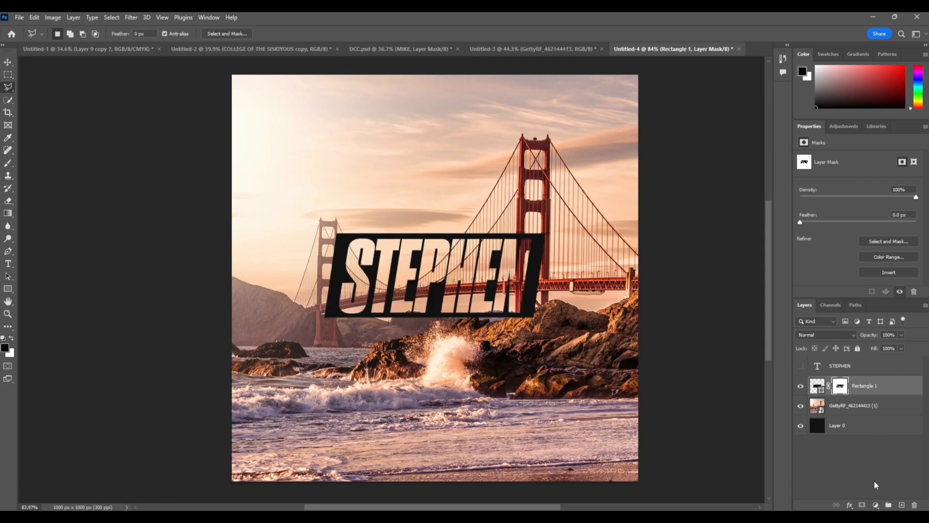